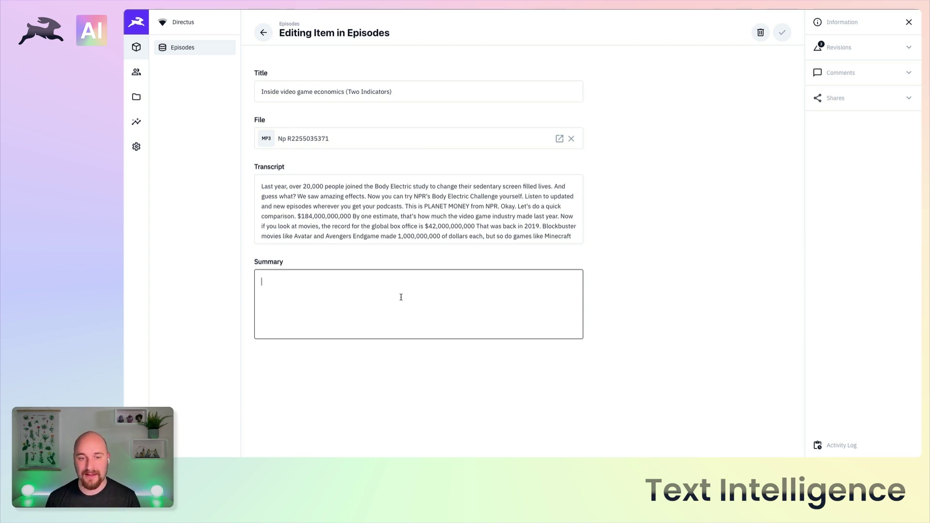
Create a new flow named Summarize in the project settings and continue to its trigger setup.
click(136, 147)
click(188, 84)
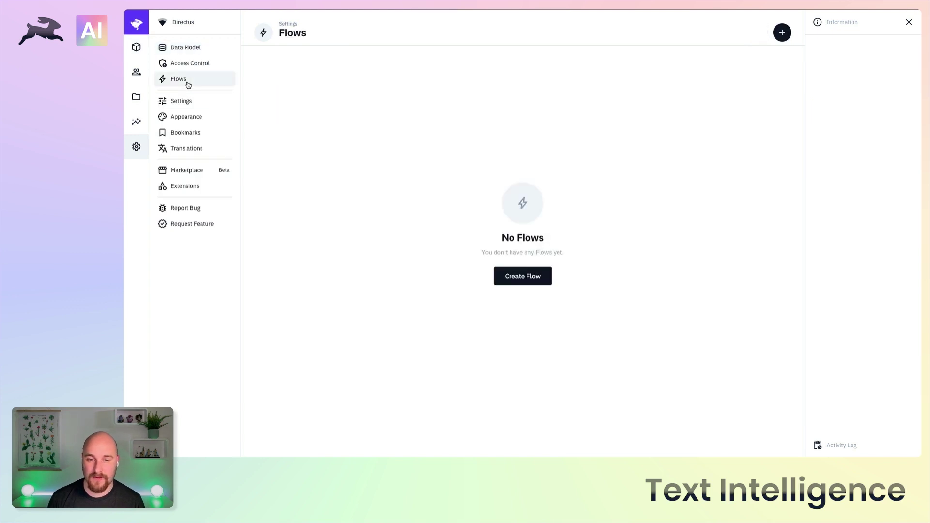
click(522, 276)
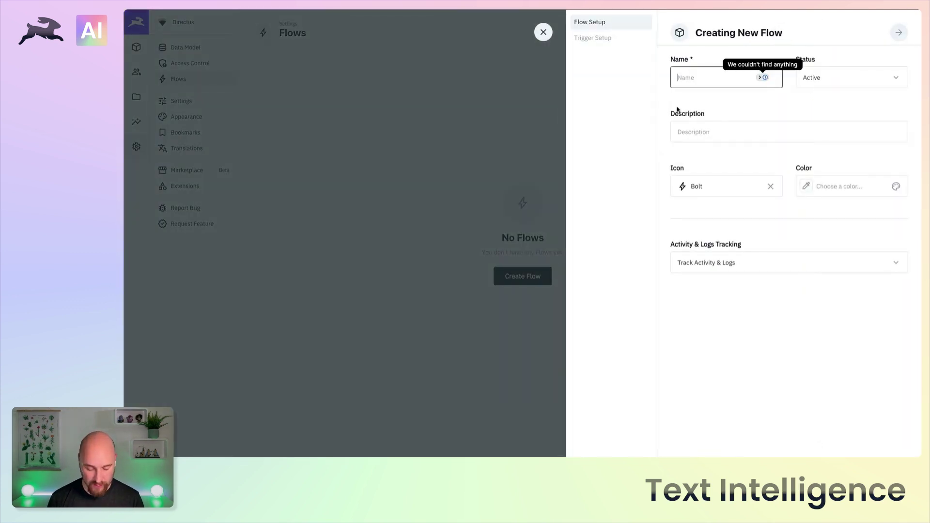
text(Summariz)
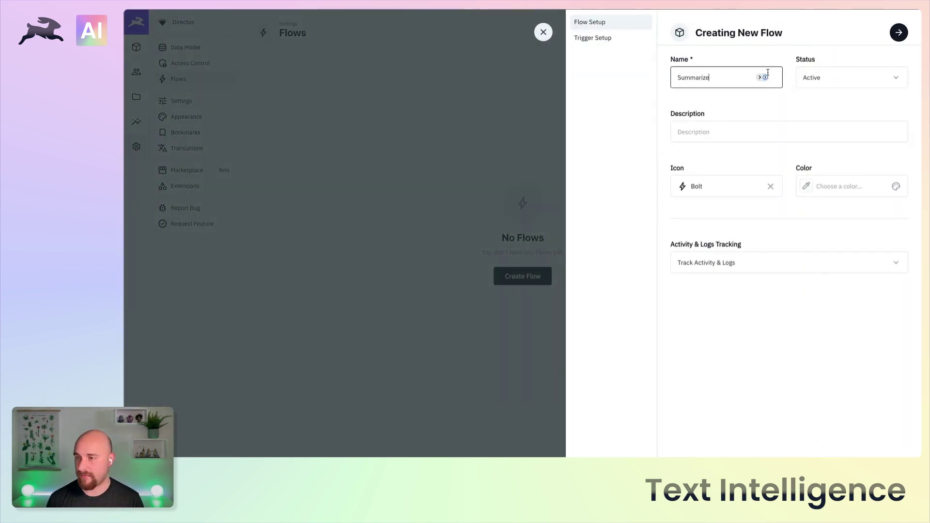
text(e)
click(898, 33)
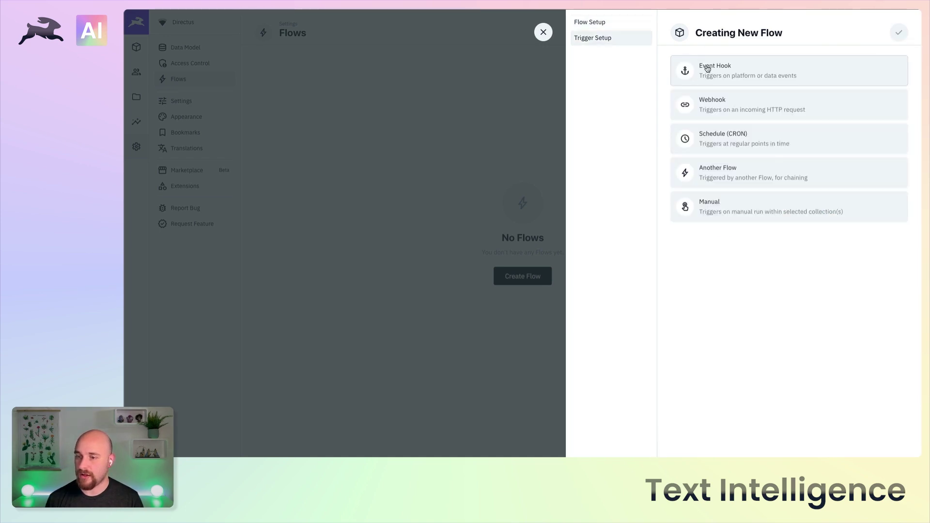
Give the flow a Manual trigger on the Episodes collection, located on Item Page Only, and save it.
click(710, 207)
click(693, 122)
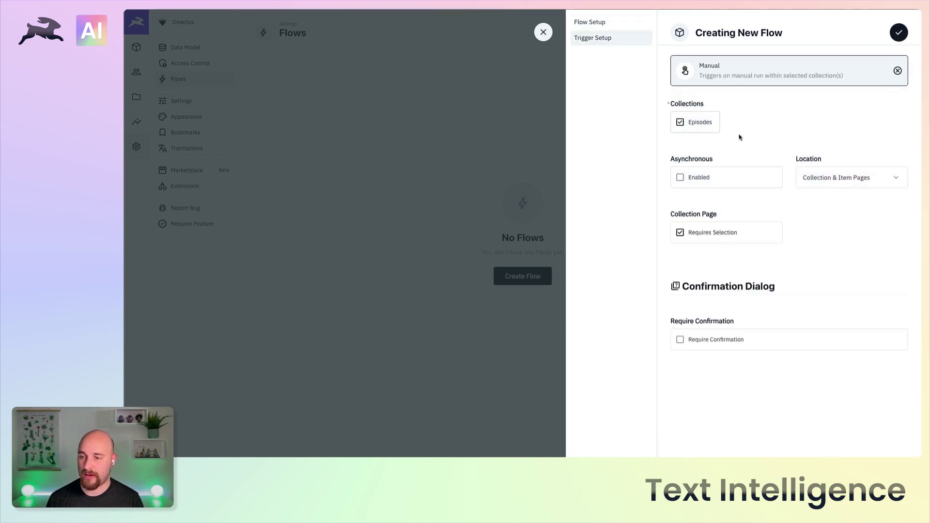
click(843, 178)
click(813, 225)
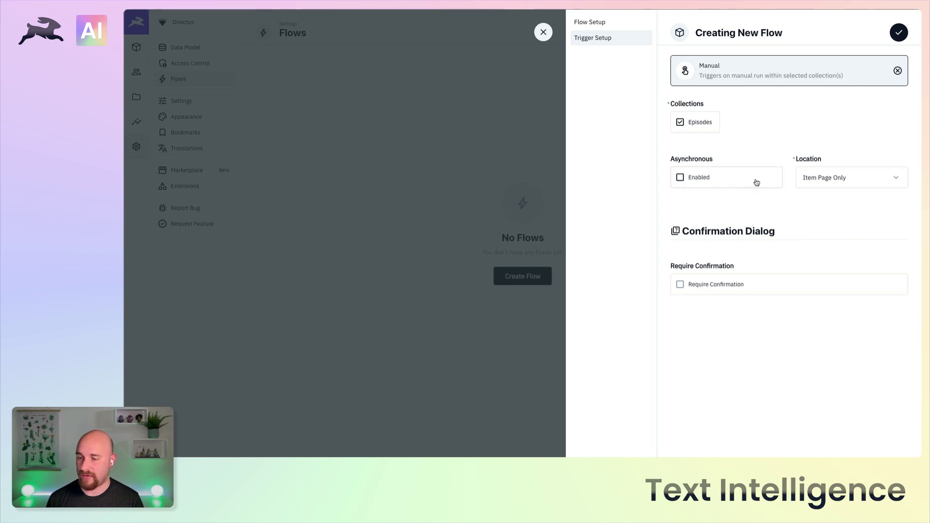
click(899, 32)
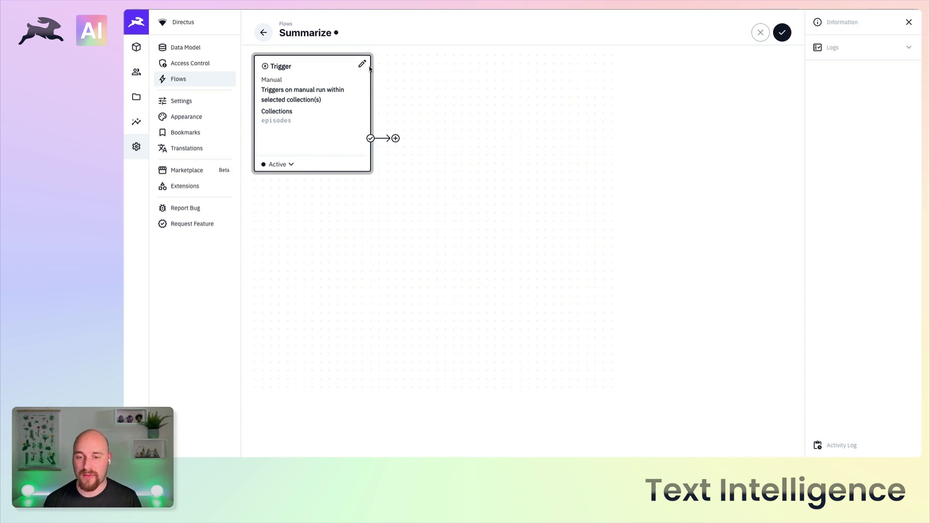
Add a Read Data operation after the trigger, with Full Access permissions on the Episodes collection.
click(395, 139)
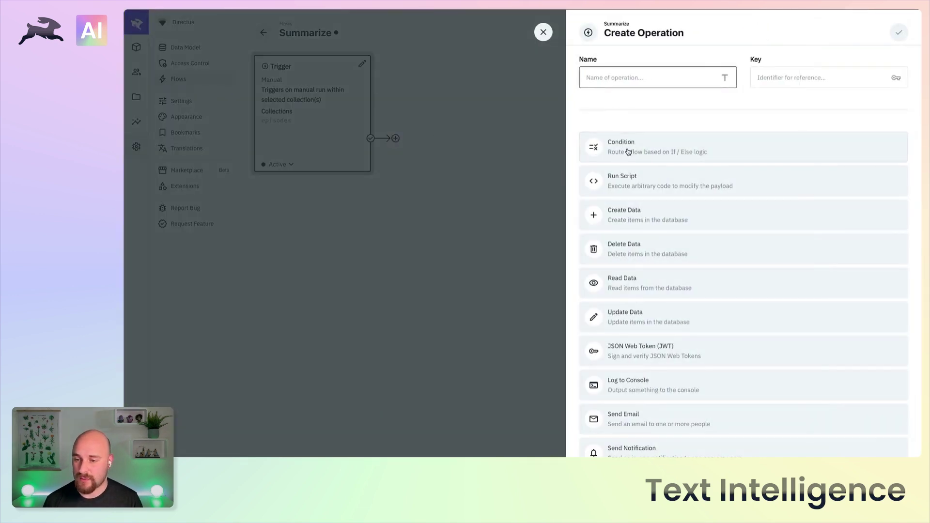
scroll(630, 203, down, 1)
click(644, 234)
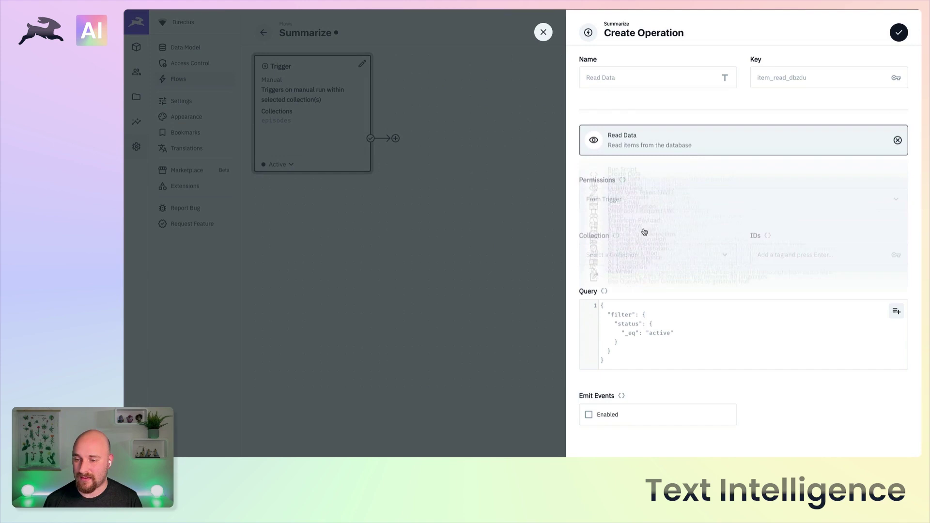
click(632, 203)
click(623, 253)
click(667, 257)
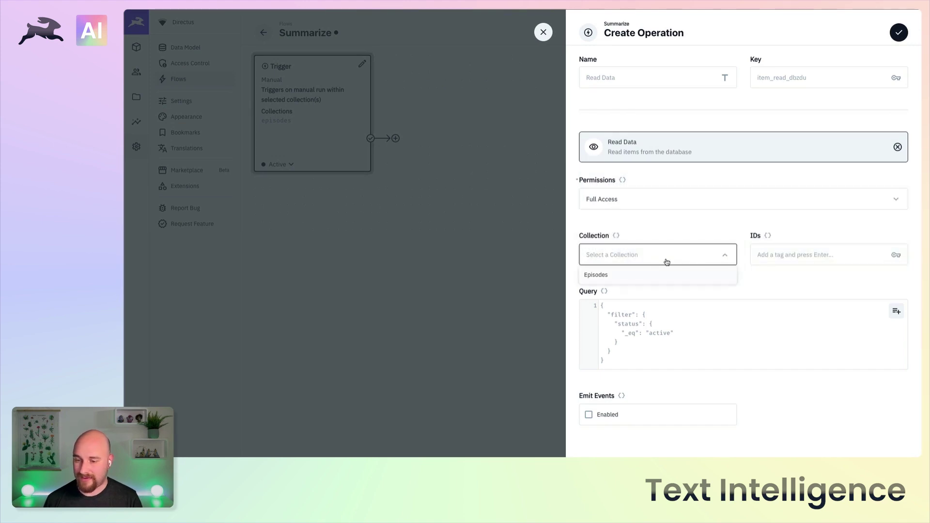
click(640, 275)
Set the Read Data operation's IDs to {{$trigger.body.keys[0]}} and save the operation.
click(801, 255)
text({{)
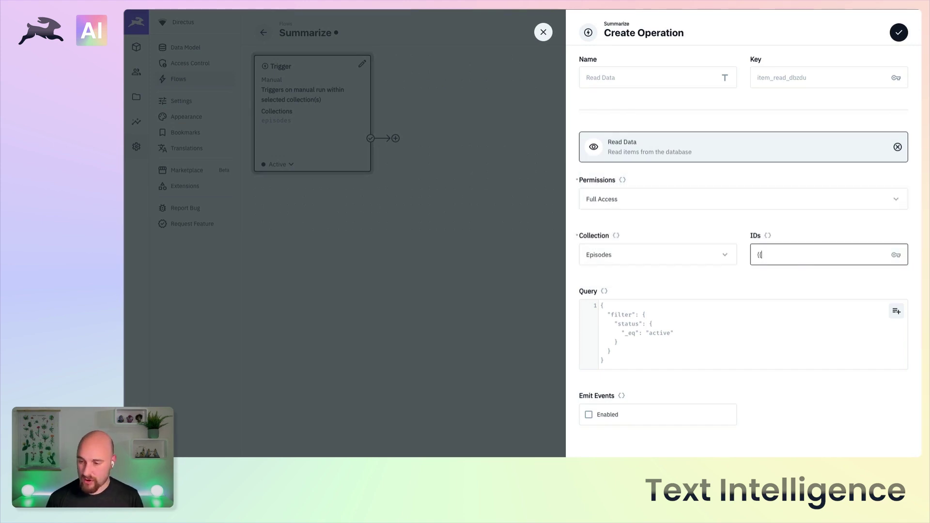
text($trigger.)
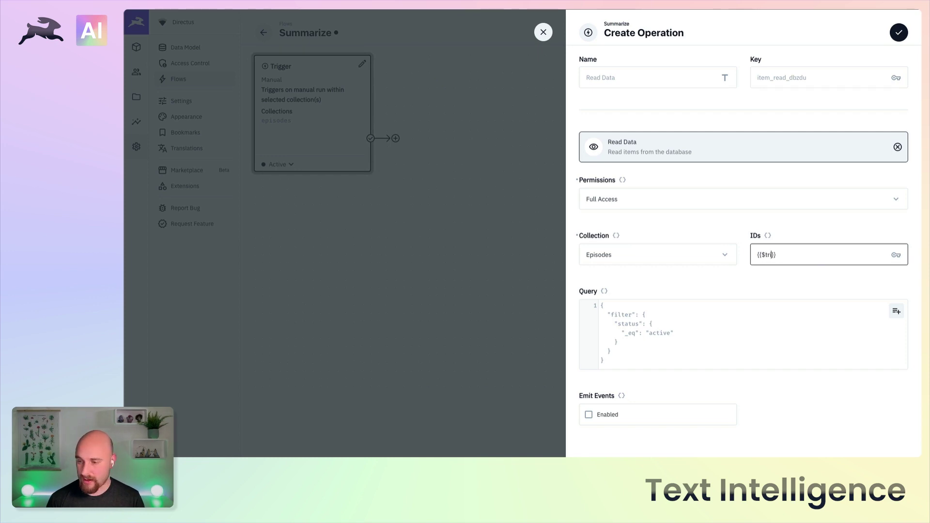
text(body.keys[)
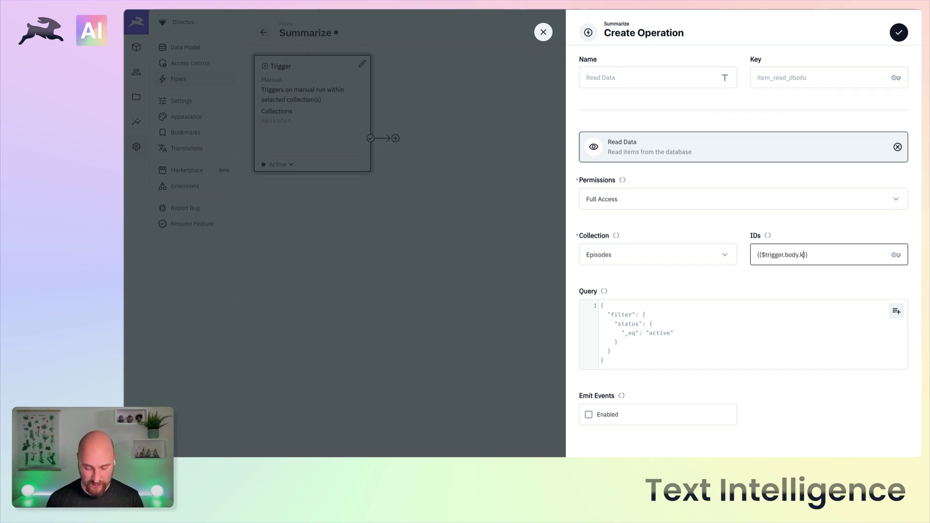
text(0)
key(Return)
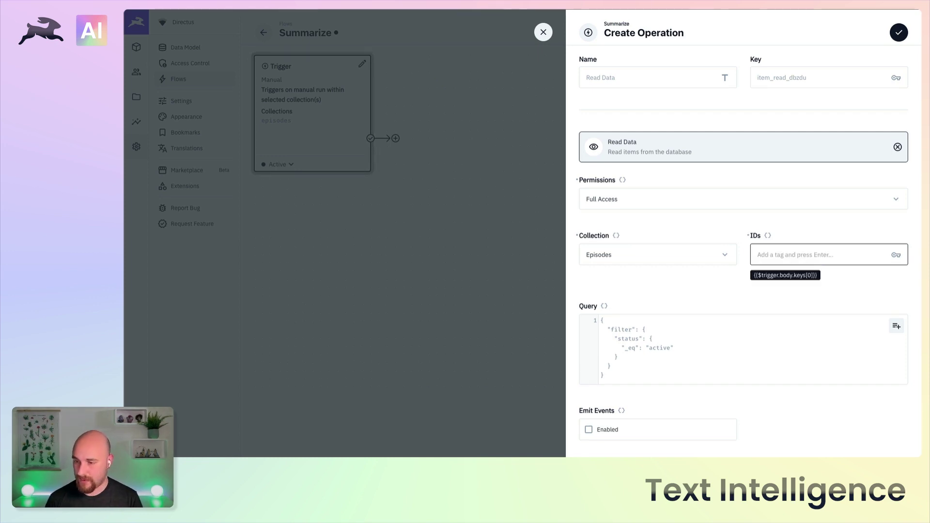
click(898, 32)
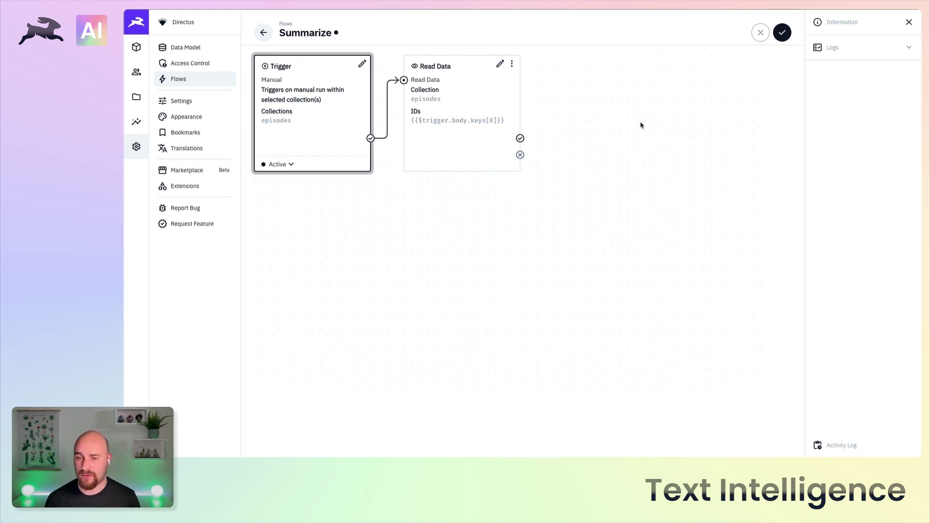
Add an AI Text Intelligence operation on the Read Data success path and paste the Deepgram API key.
click(519, 138)
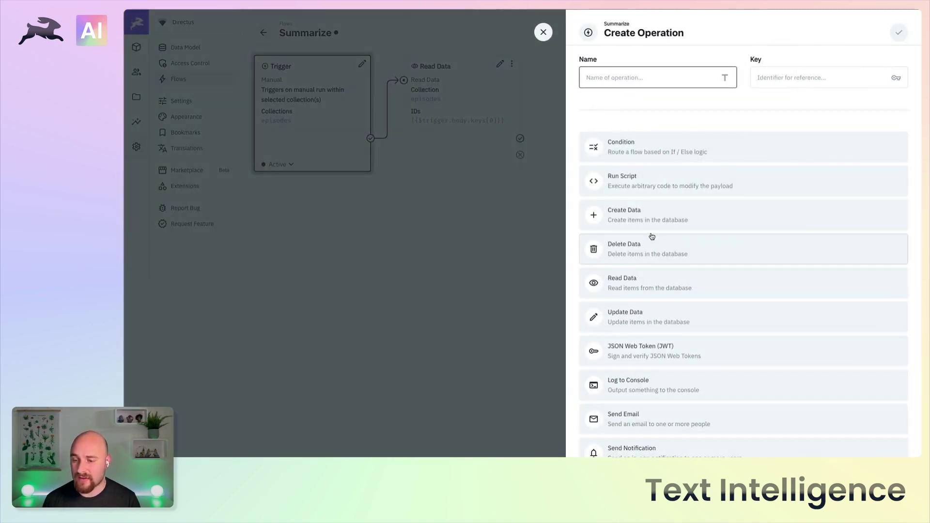
scroll(649, 238, down, 9)
scroll(651, 235, down, 3)
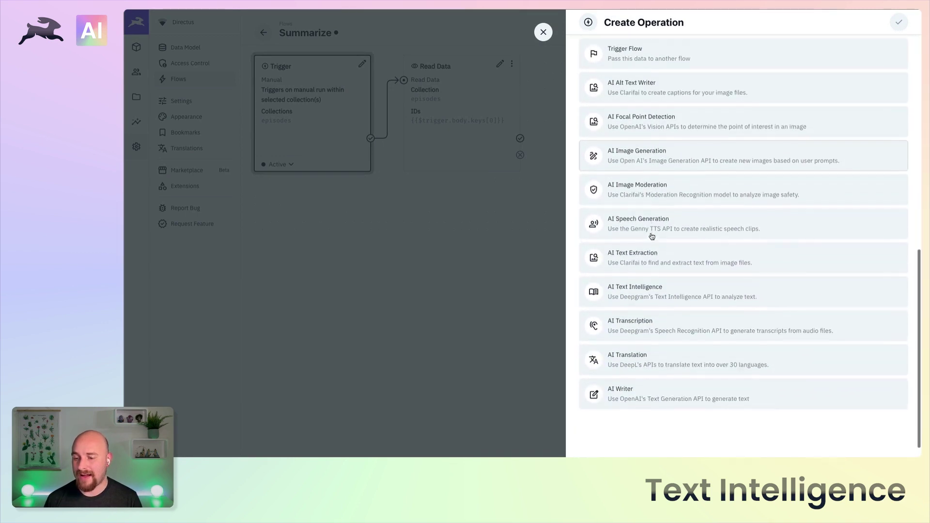
click(657, 286)
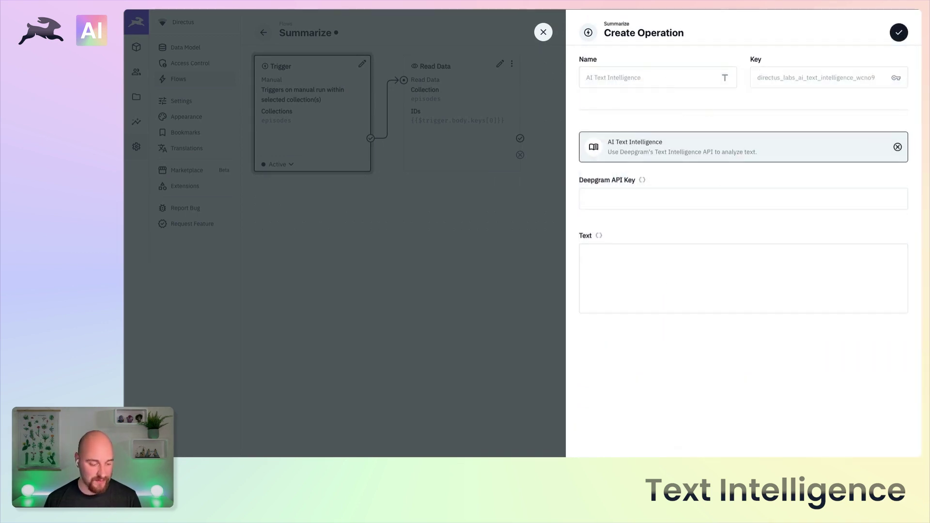
click(600, 199)
key(ctrl+v)
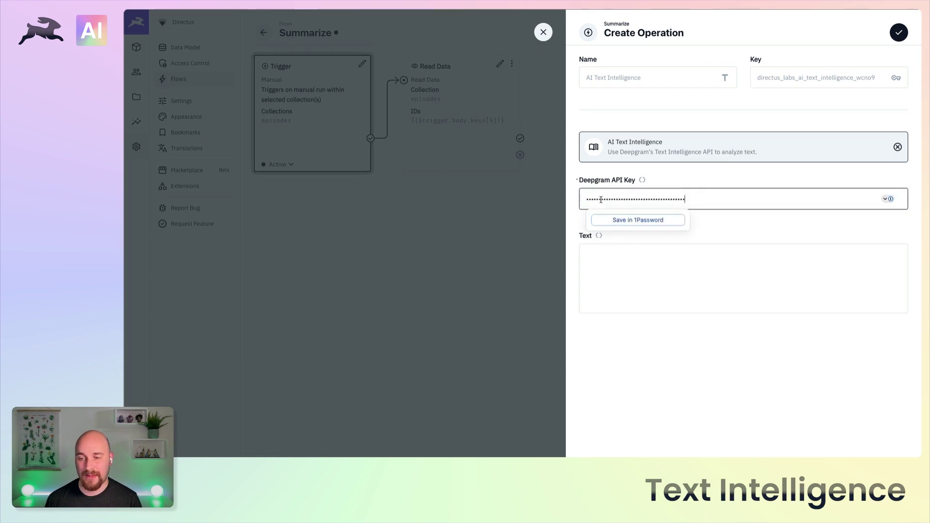
Set the AI Text Intelligence operation's text to {{$last.transcript}} and save the operation.
click(652, 273)
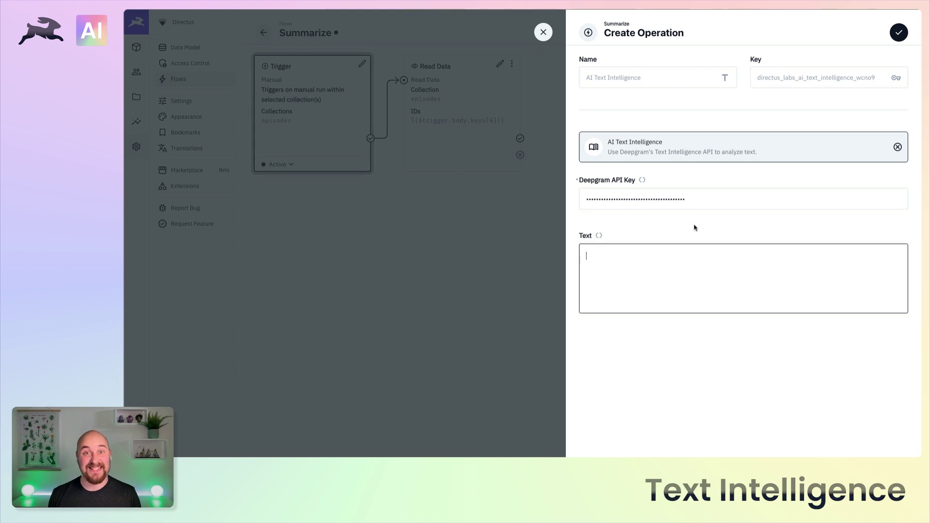
text({{}})
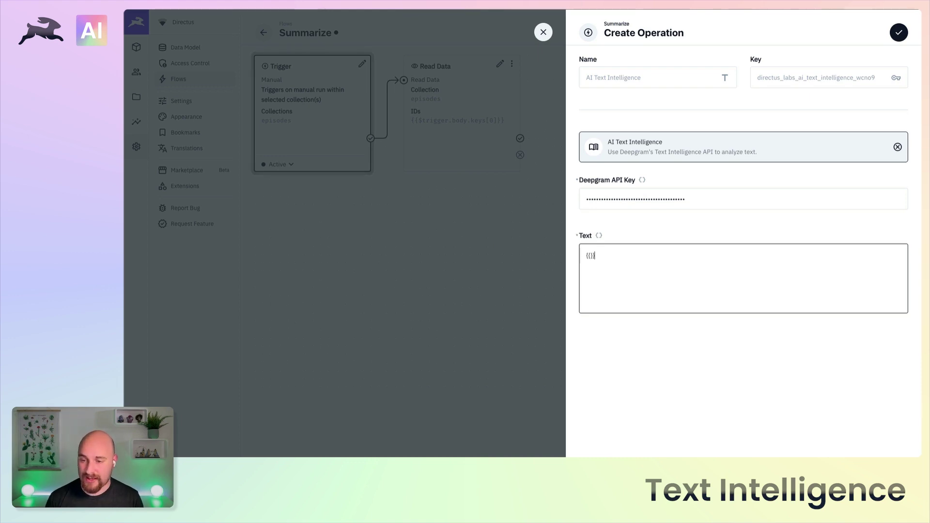
text($last)
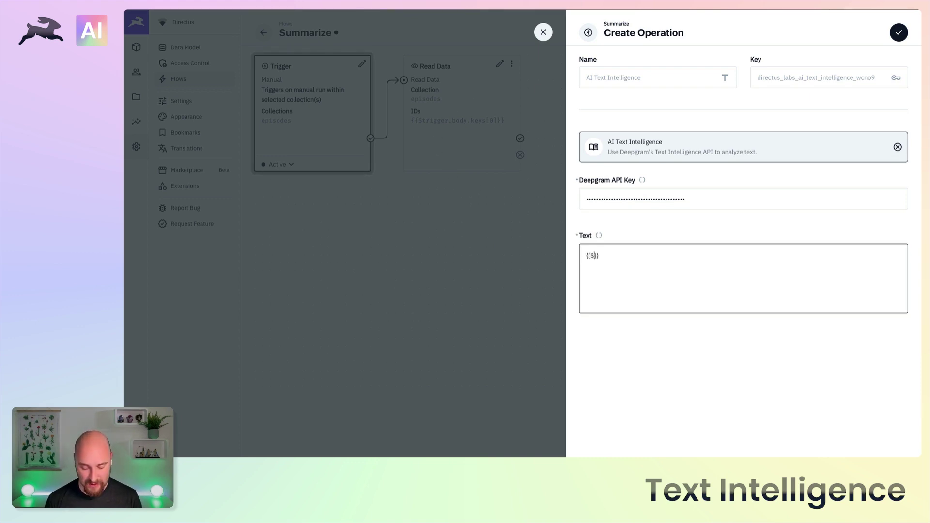
text(.t)
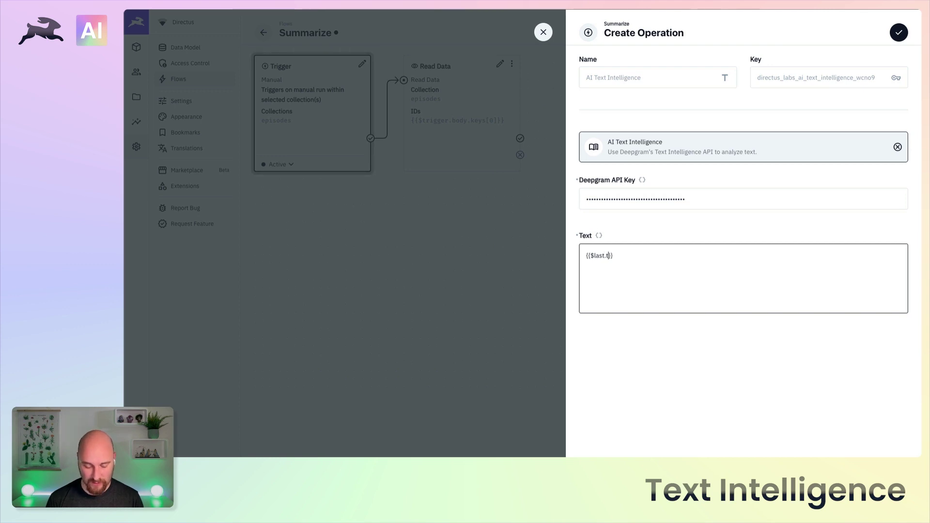
text(ranscript)
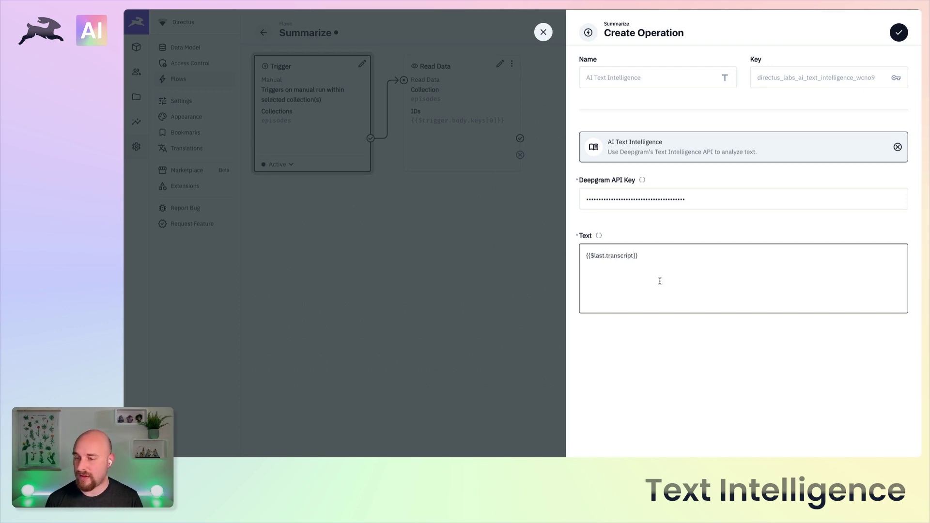
click(898, 32)
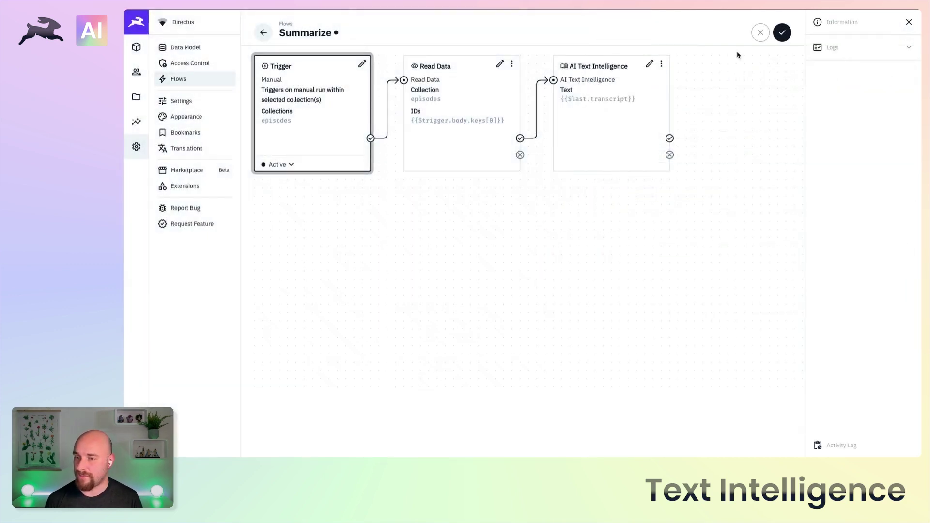
Add an Update Data operation on the AI Text Intelligence success path, using the Episodes collection with Full Access permissions.
scroll(650, 76, right, 3)
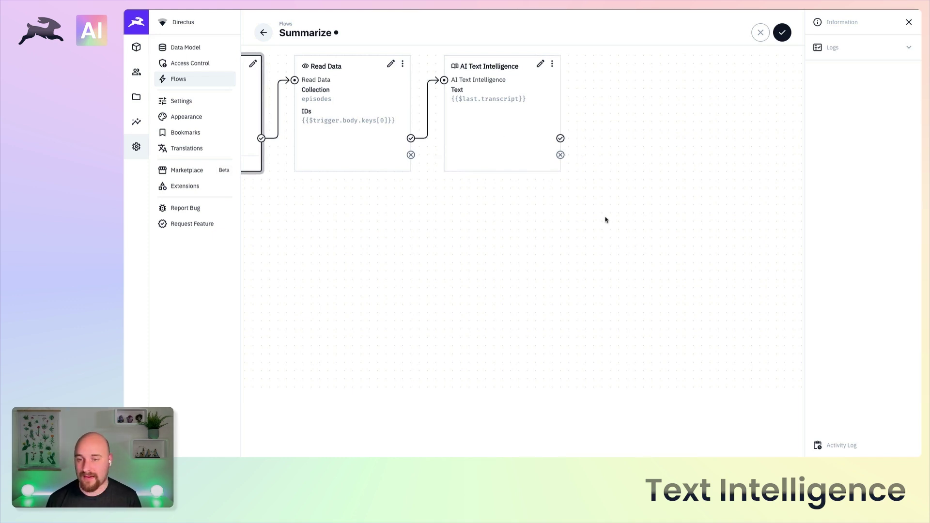
mouse_move(561, 140)
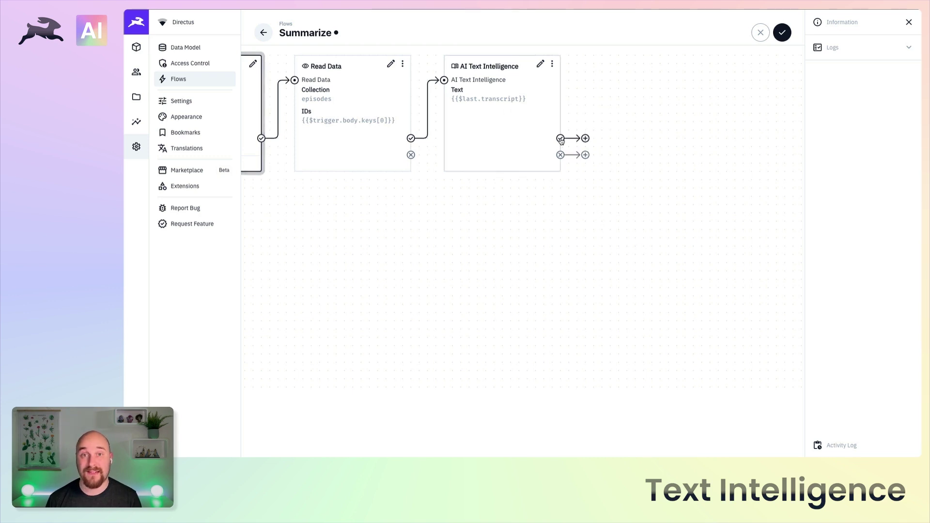
click(585, 138)
scroll(654, 203, down, 5)
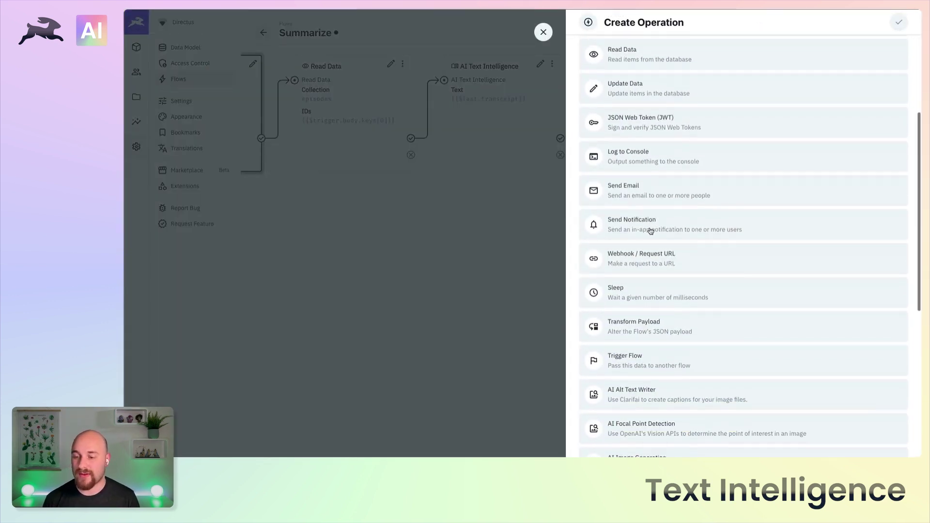
scroll(650, 231, down, 3)
scroll(650, 232, up, 6)
click(642, 188)
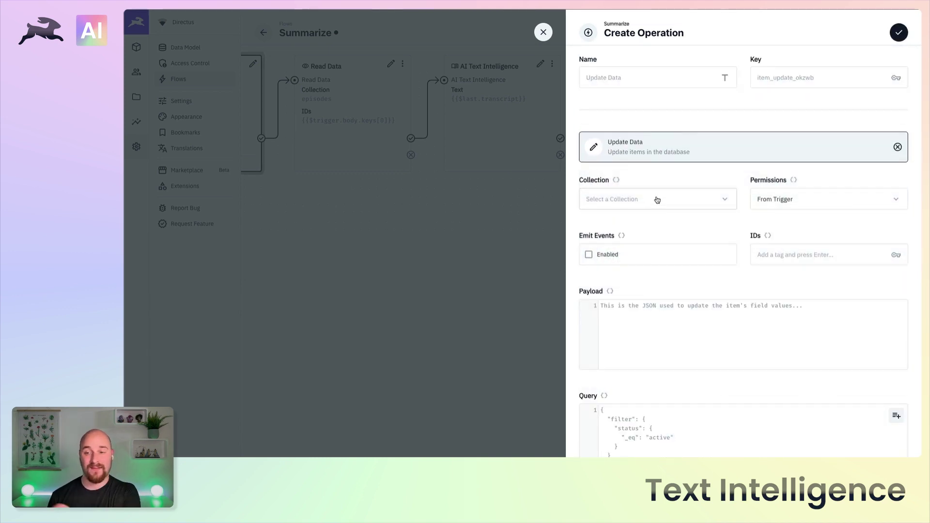
click(657, 200)
click(643, 219)
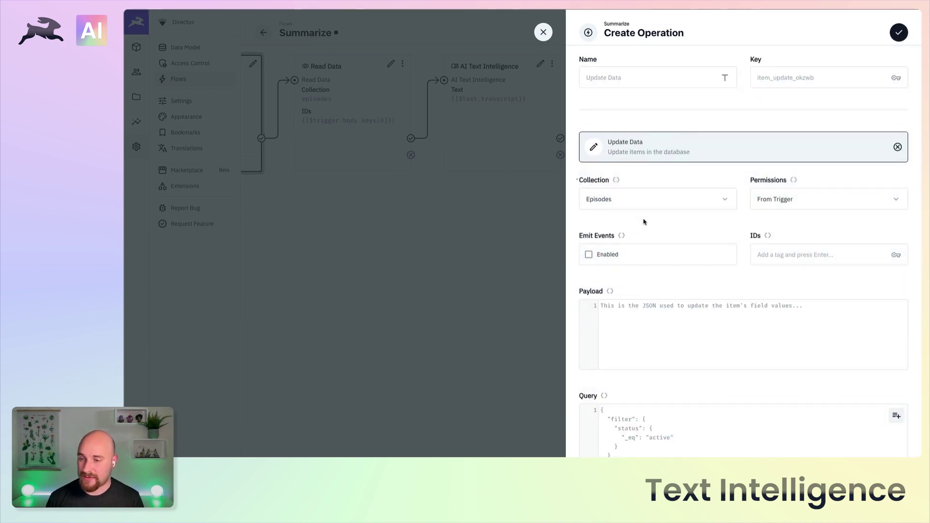
click(792, 199)
click(770, 247)
Set the Update Data operation's IDs to {{$trigger.body.keys[0]}}.
click(778, 254)
text({{)
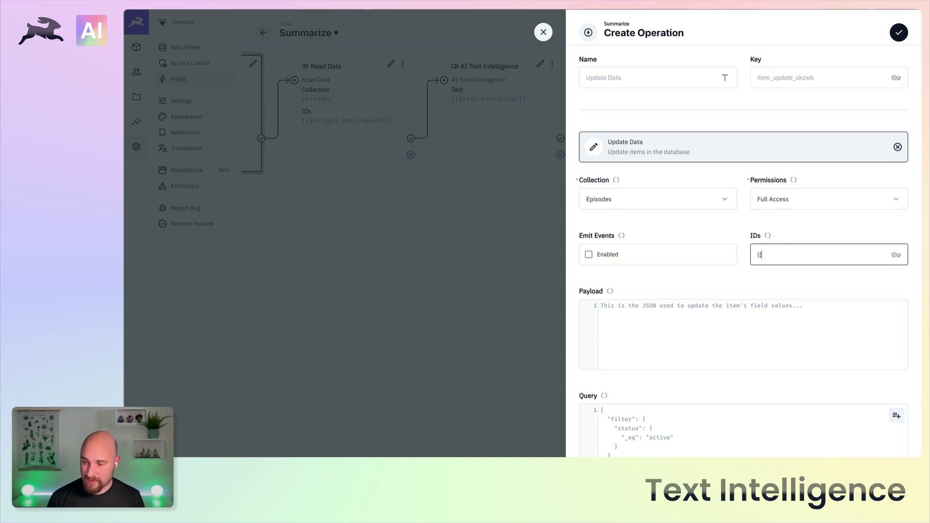
text(}}$trigger.body)
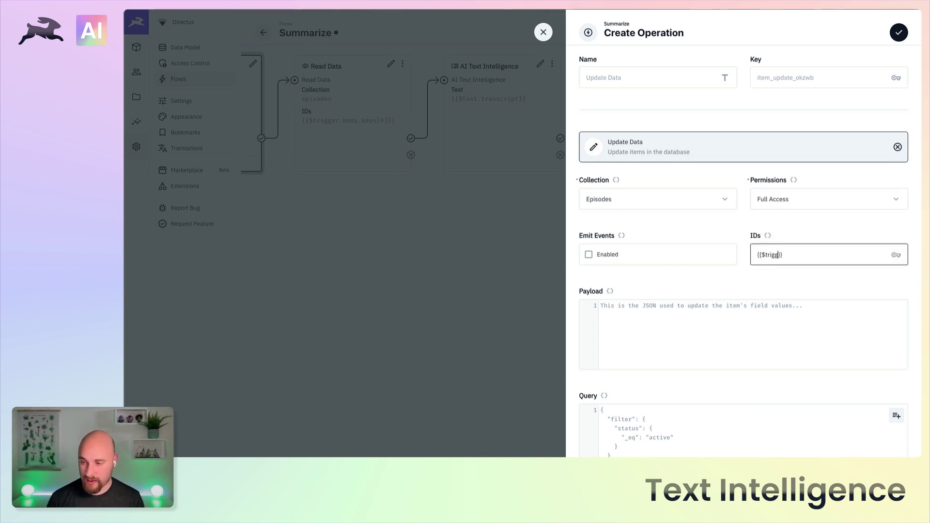
text(.keys[0])
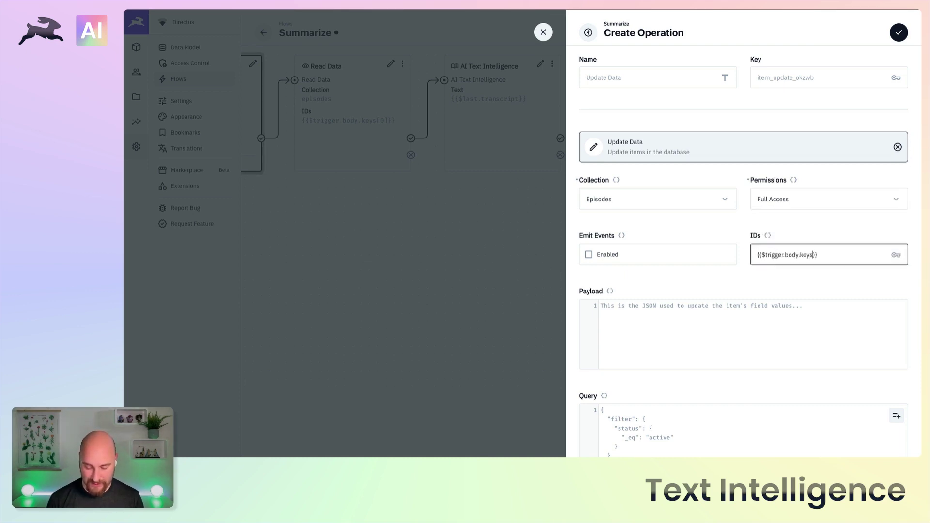
key(Return)
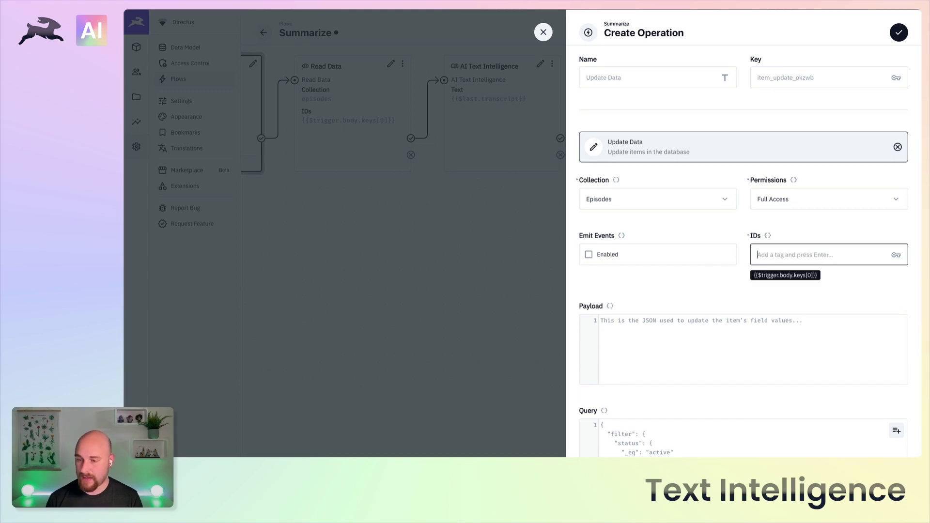
Set the Update Data payload to {"summary": "{{$last.summary.text}}"}, and save the operation and the flow.
click(728, 357)
scroll(728, 357, down, 2)
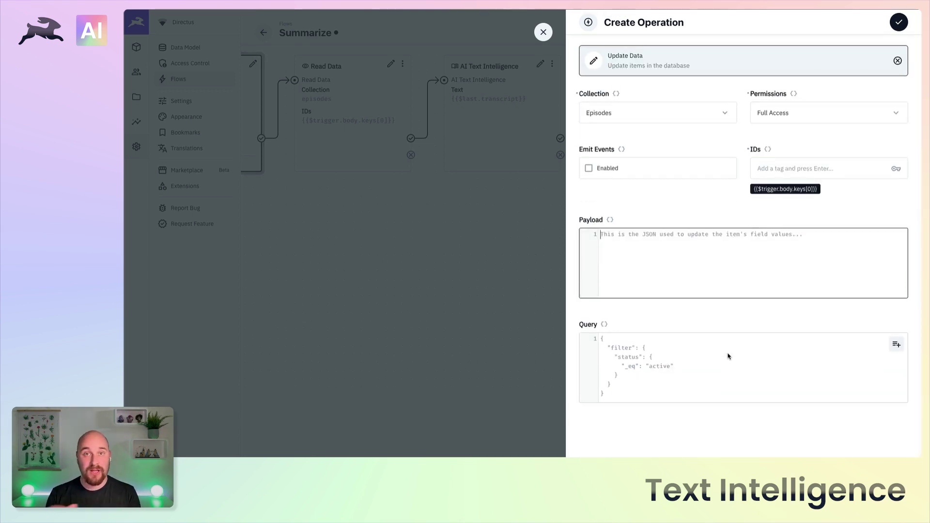
text({})
key(Return)
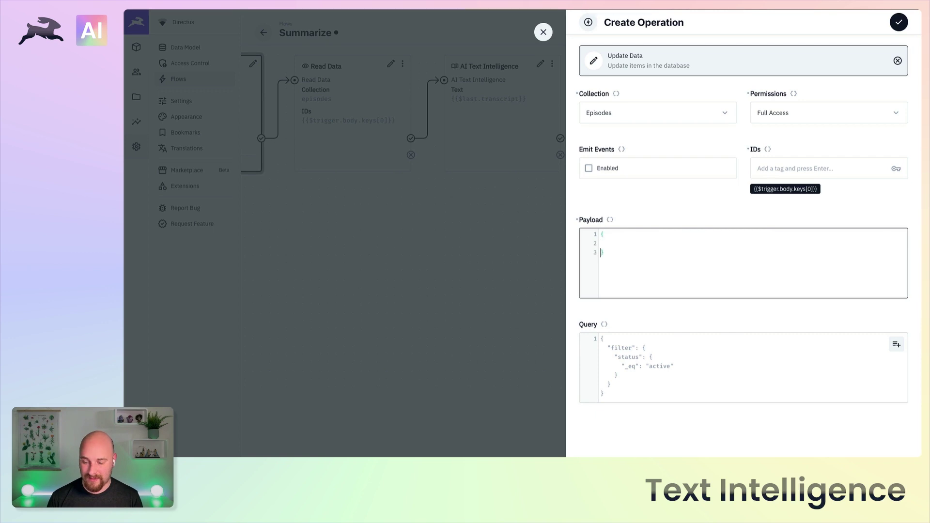
text(")
text(summary")
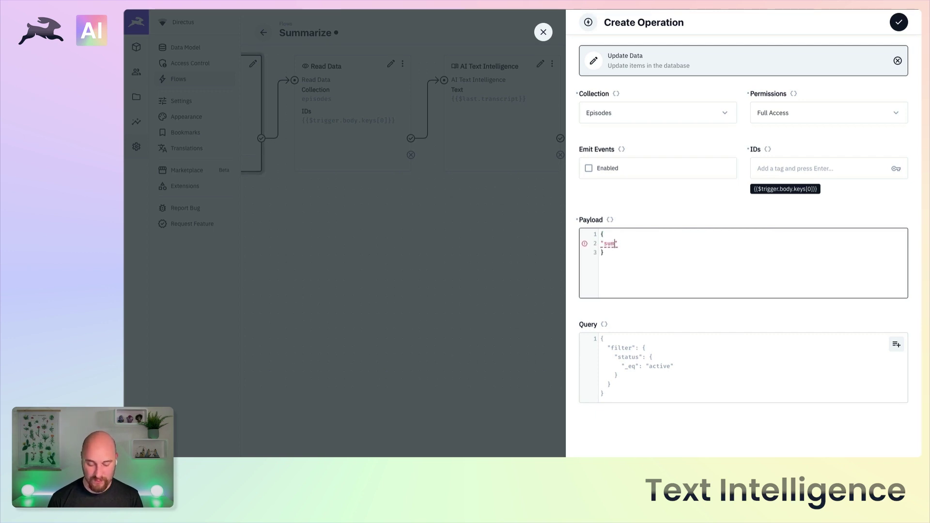
text(: ")
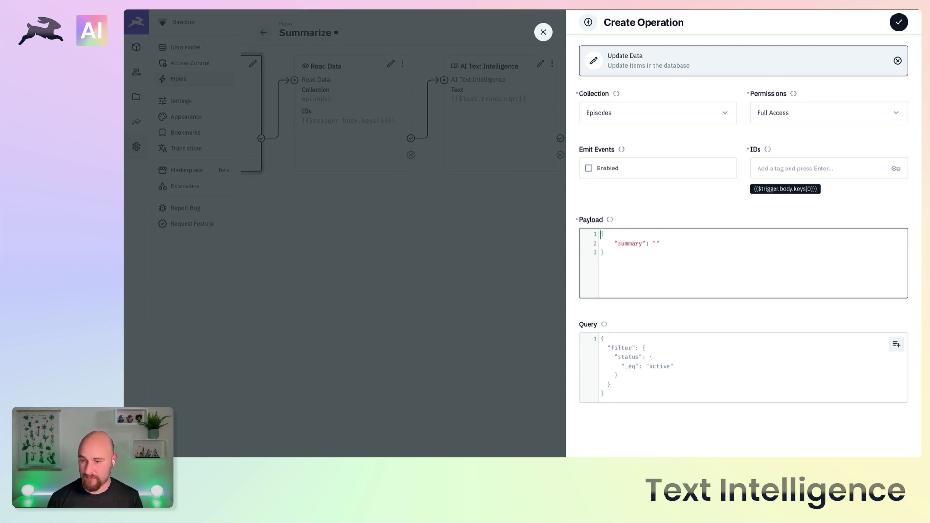
text({{$)
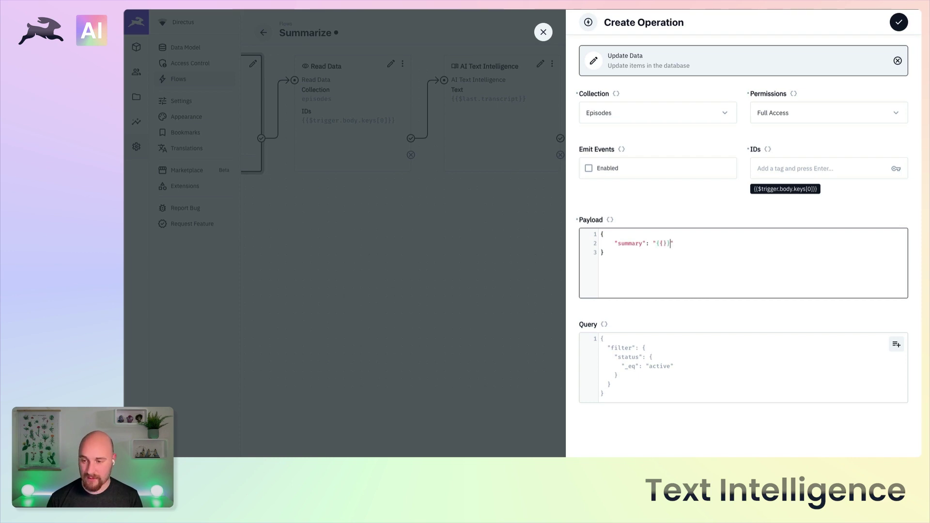
text(last)
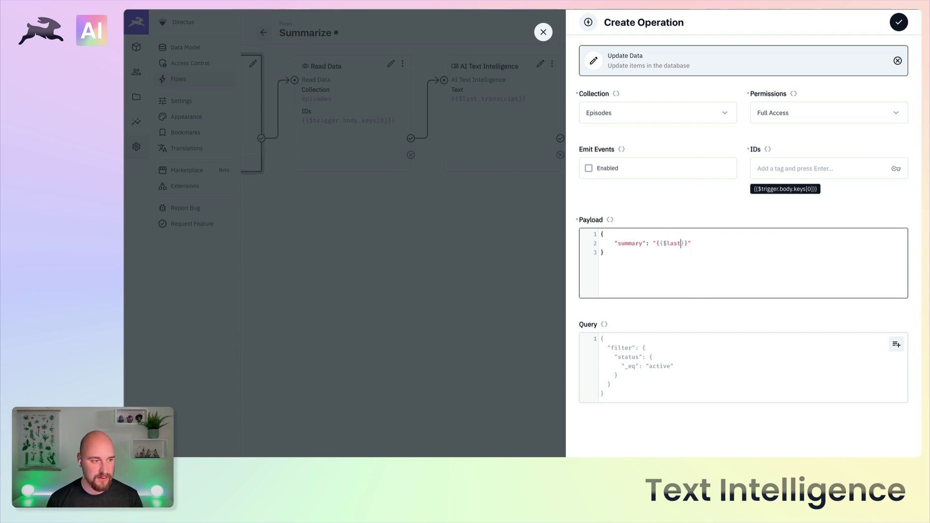
text(.summary.te)
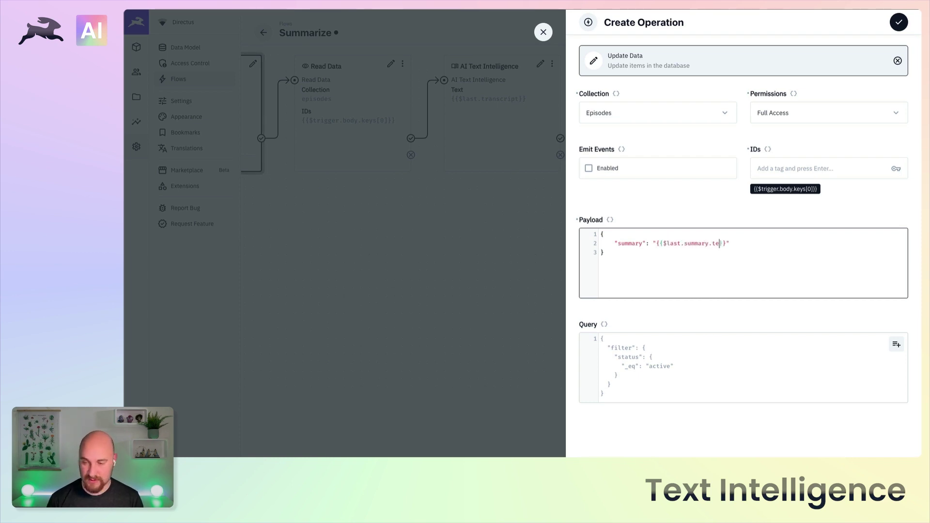
text(xt)
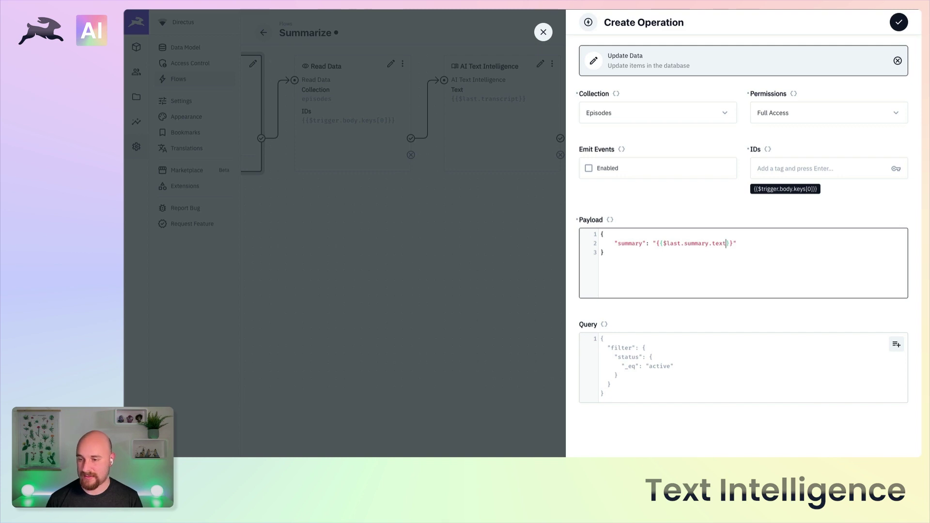
click(899, 24)
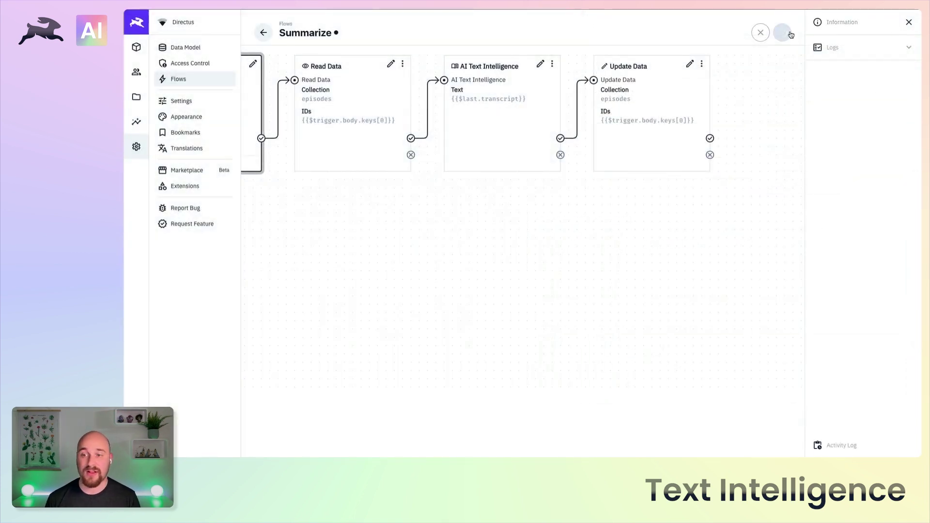
Open the episode "Inside video game economics (Two Indicators)" in the Episodes collection and run the Summarize flow on it.
scroll(431, 233, left, 5)
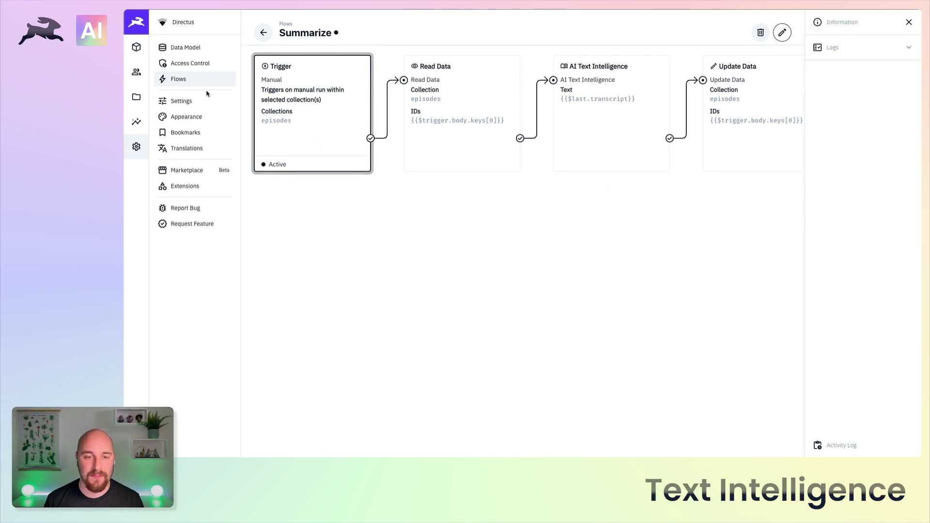
click(139, 55)
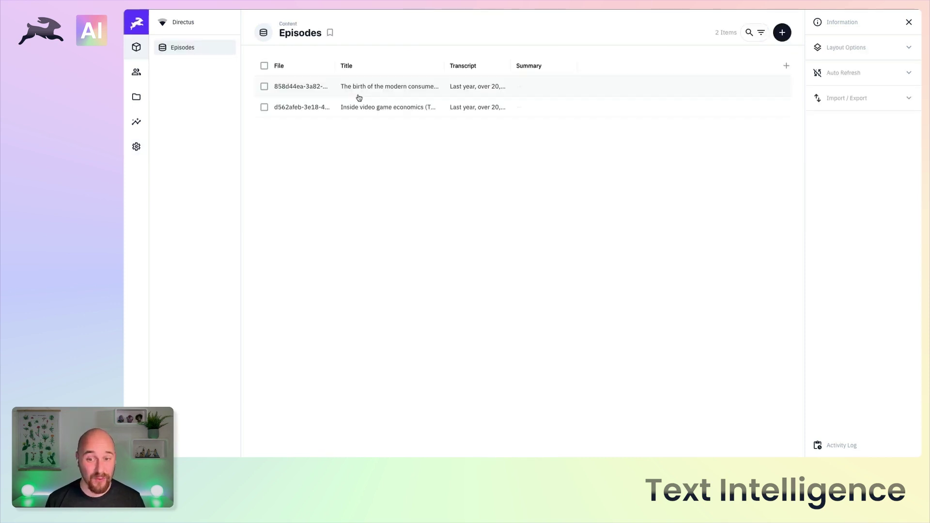
click(372, 108)
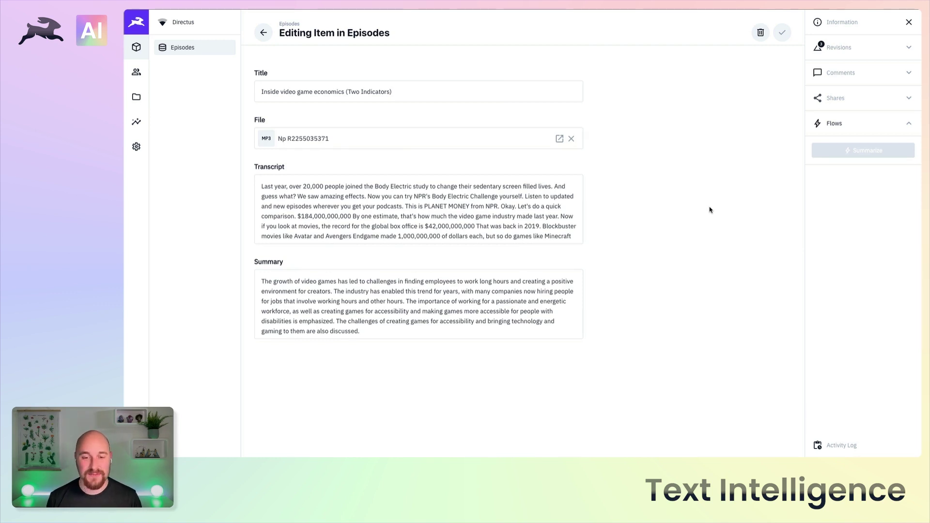
Review the generated text in the episode's Summary field.
click(317, 293)
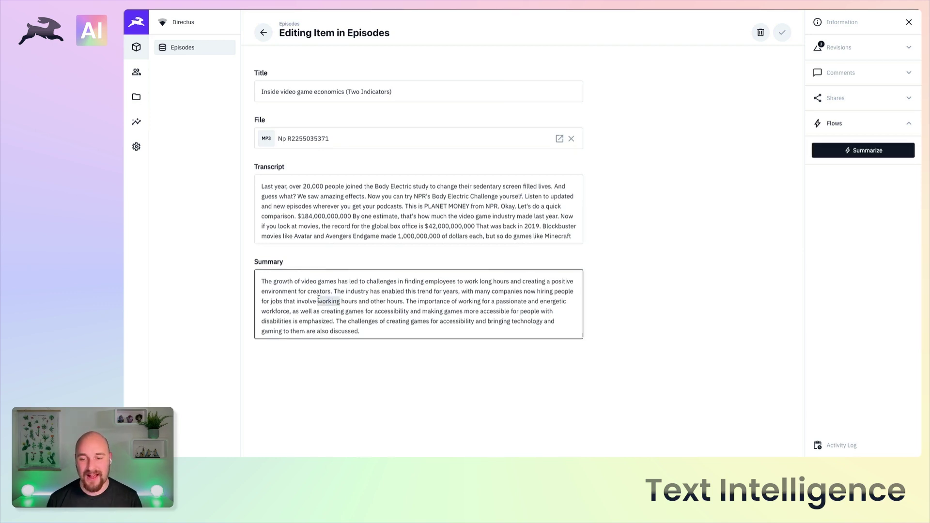
key(ctrl+a)
click(682, 314)
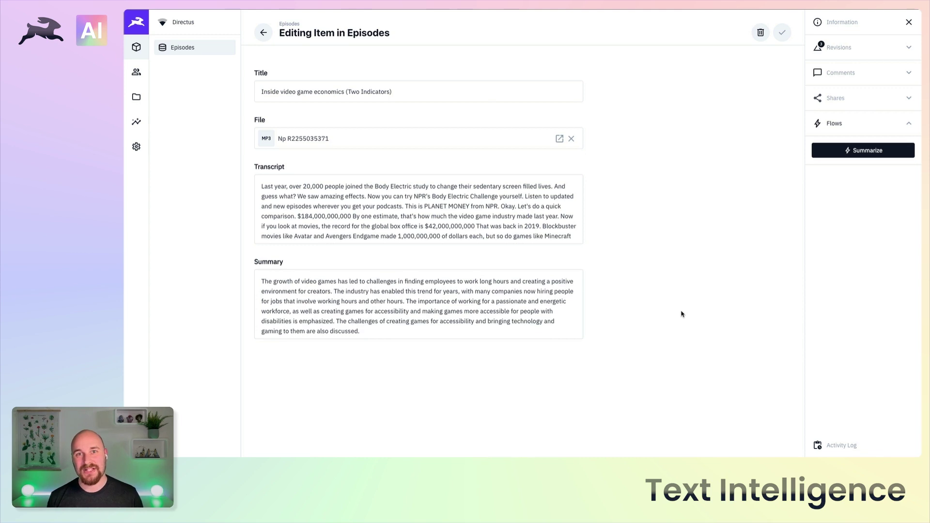